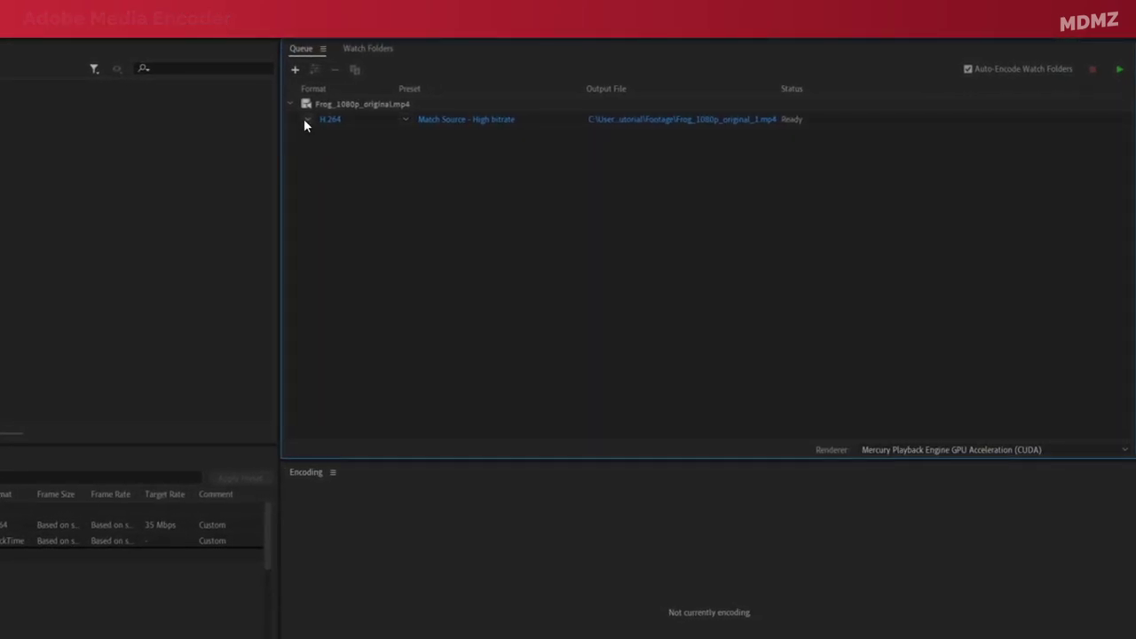
Switch the frog clip's format to PNG and enable Render at Maximum Depth and Use Maximum Render Quality
click(311, 119)
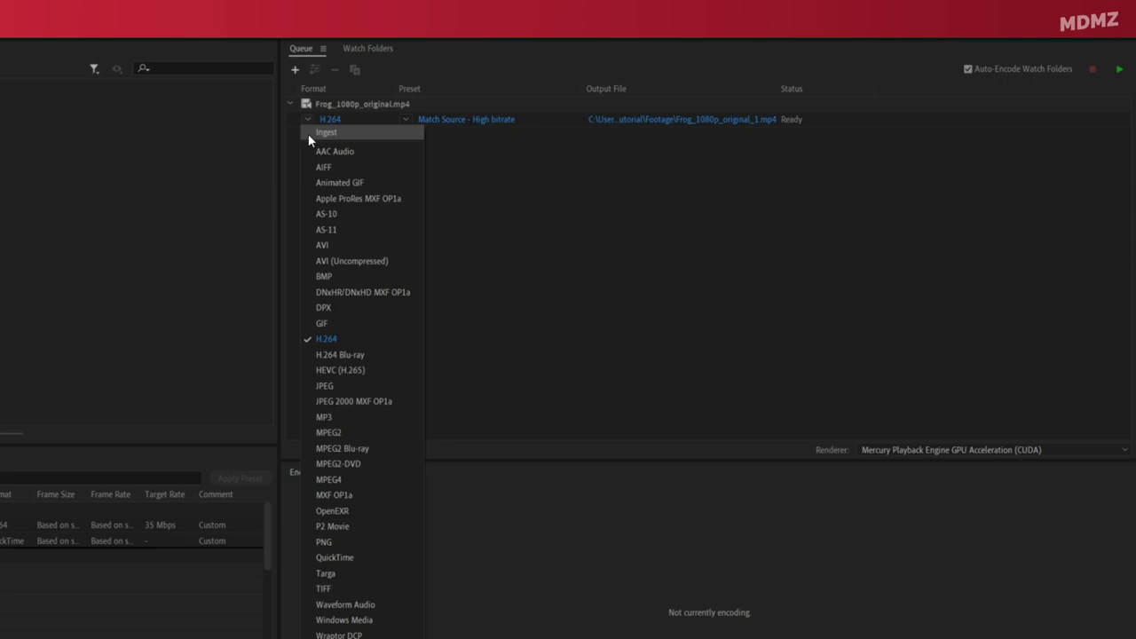
click(334, 541)
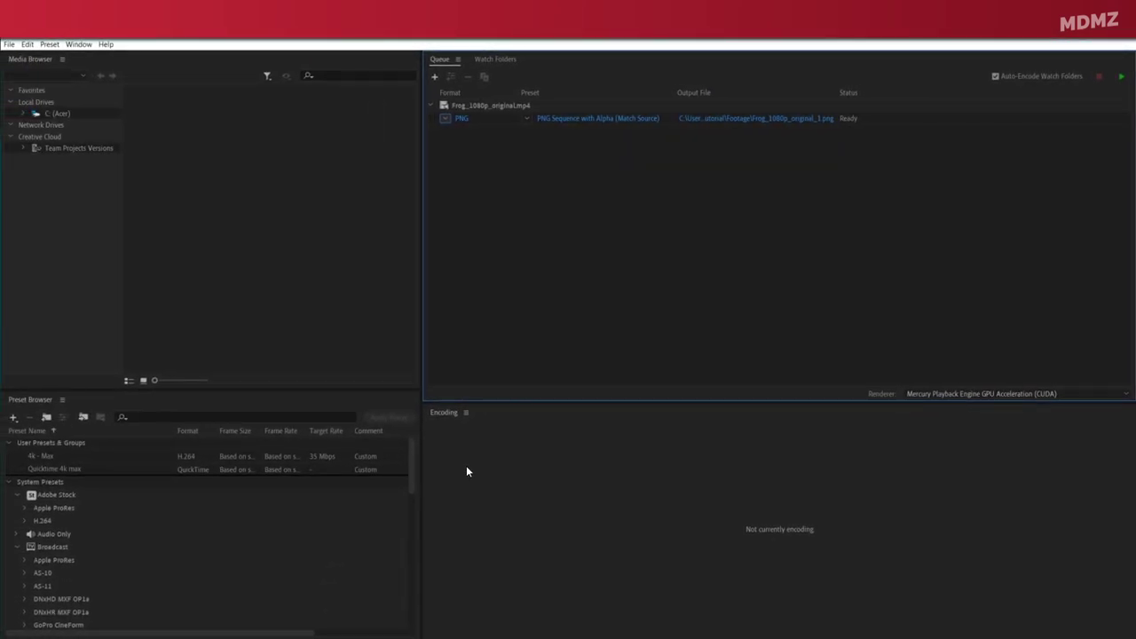
click(590, 119)
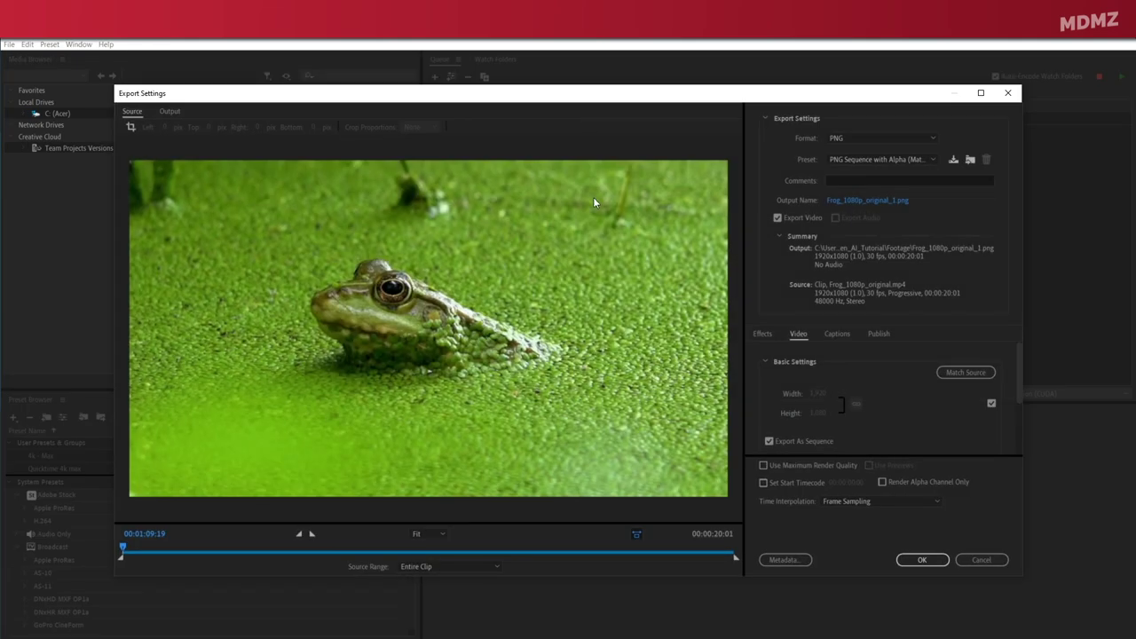
drag(124, 556, 156, 557)
mouse_move(739, 558)
mouse_down()
mouse_move(619, 556)
mouse_move(738, 557)
mouse_up()
drag(140, 558, 119, 565)
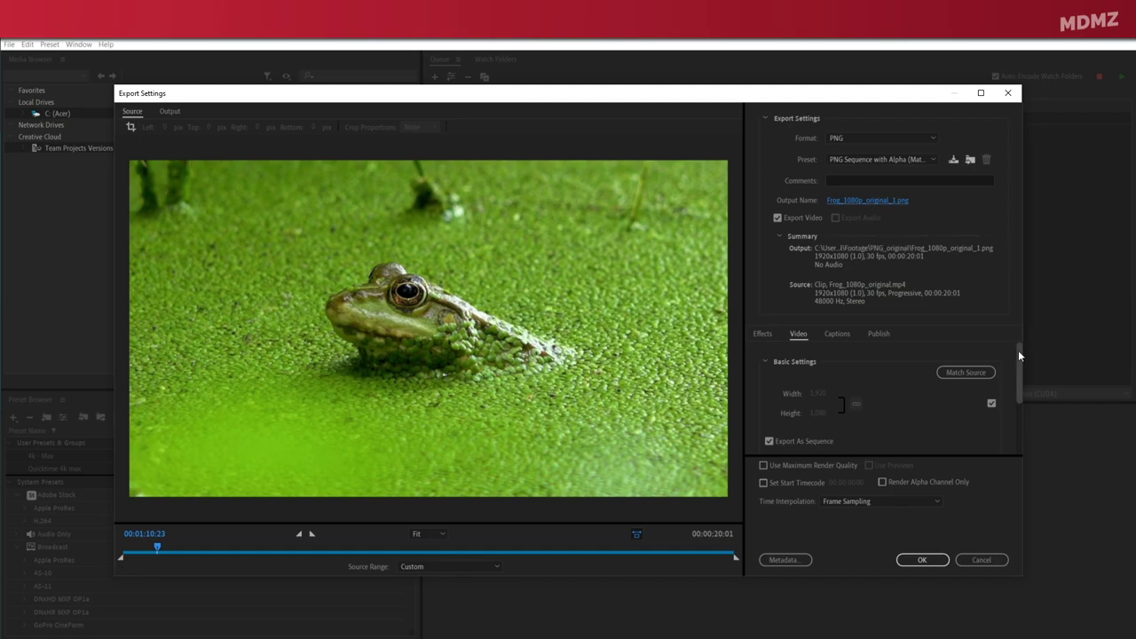
drag(1019, 355, 1014, 399)
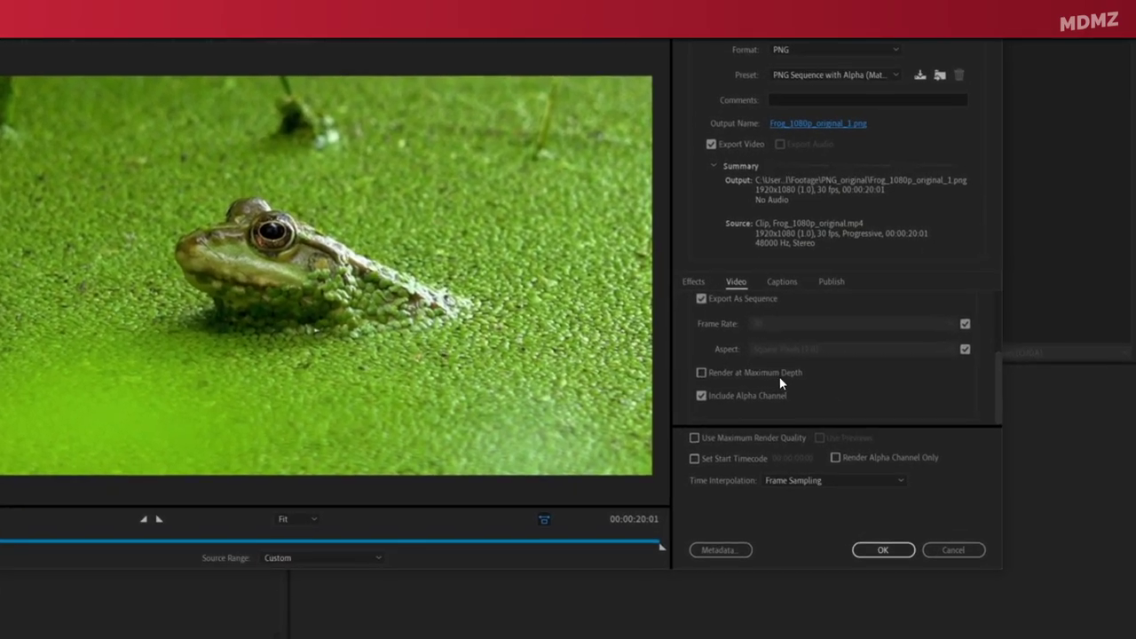
click(777, 374)
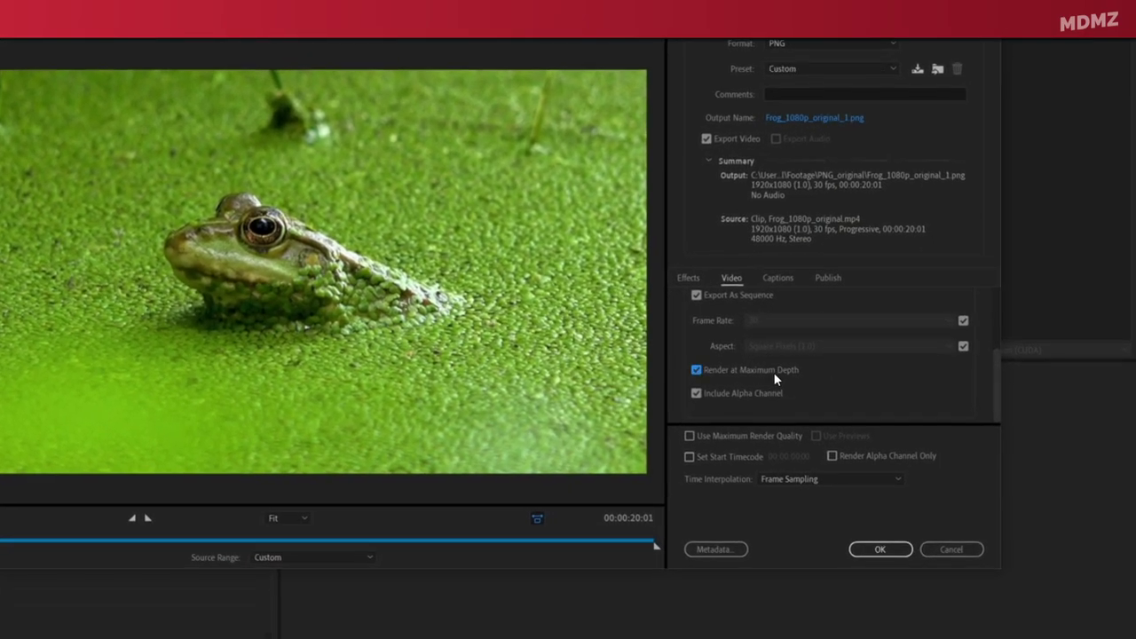
click(764, 432)
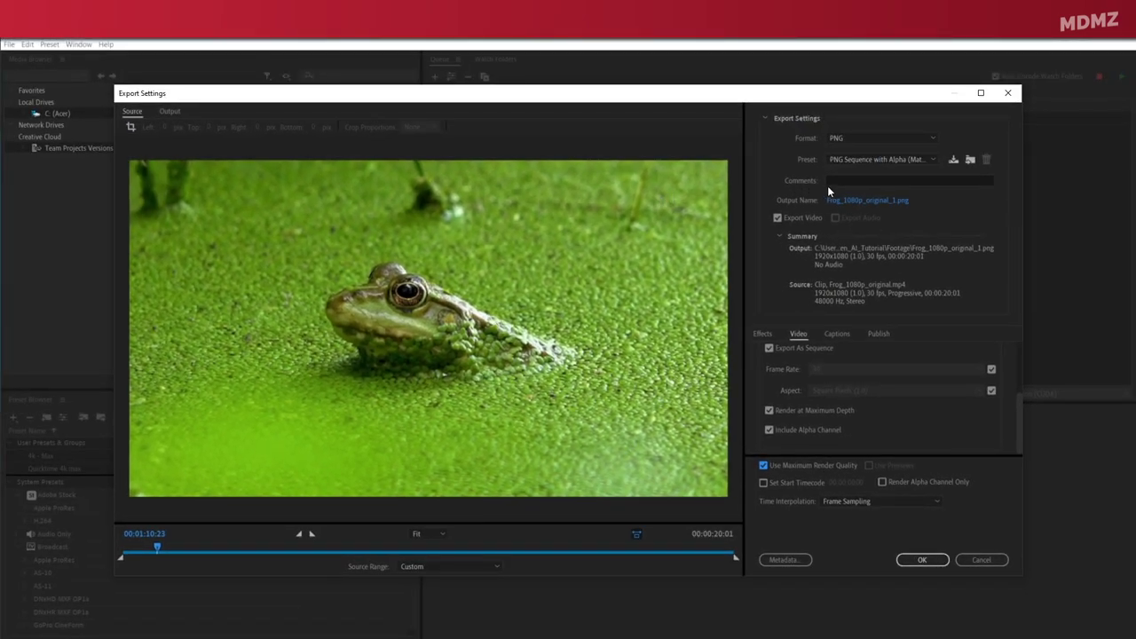
Set the output to the PNG_original folder, confirm the settings, and watch the frames being written
click(838, 199)
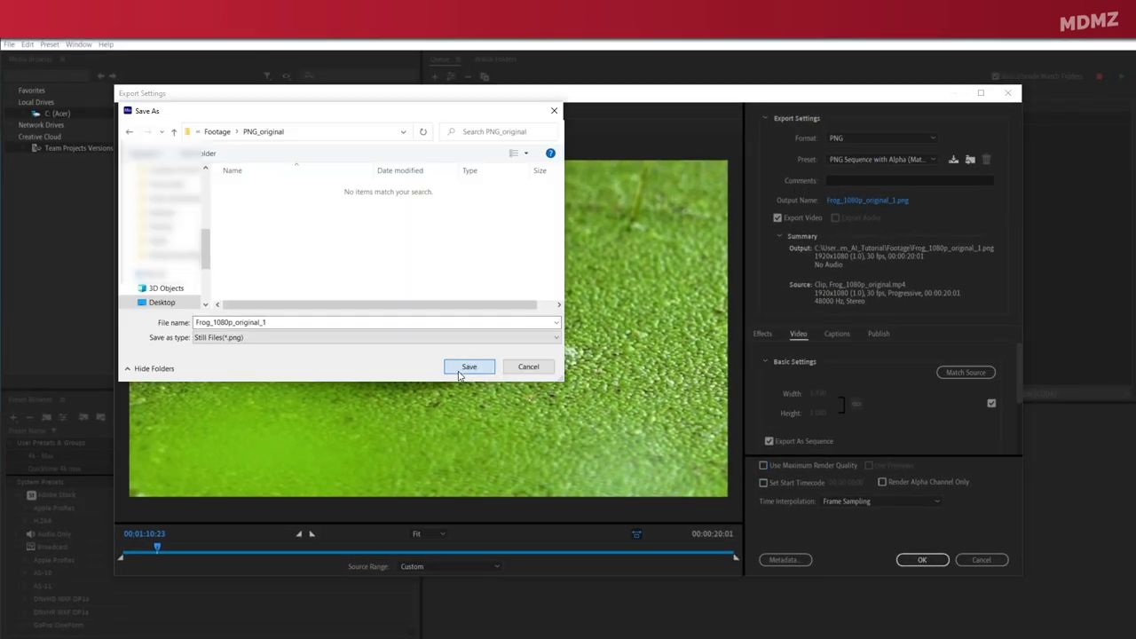
click(461, 367)
click(923, 560)
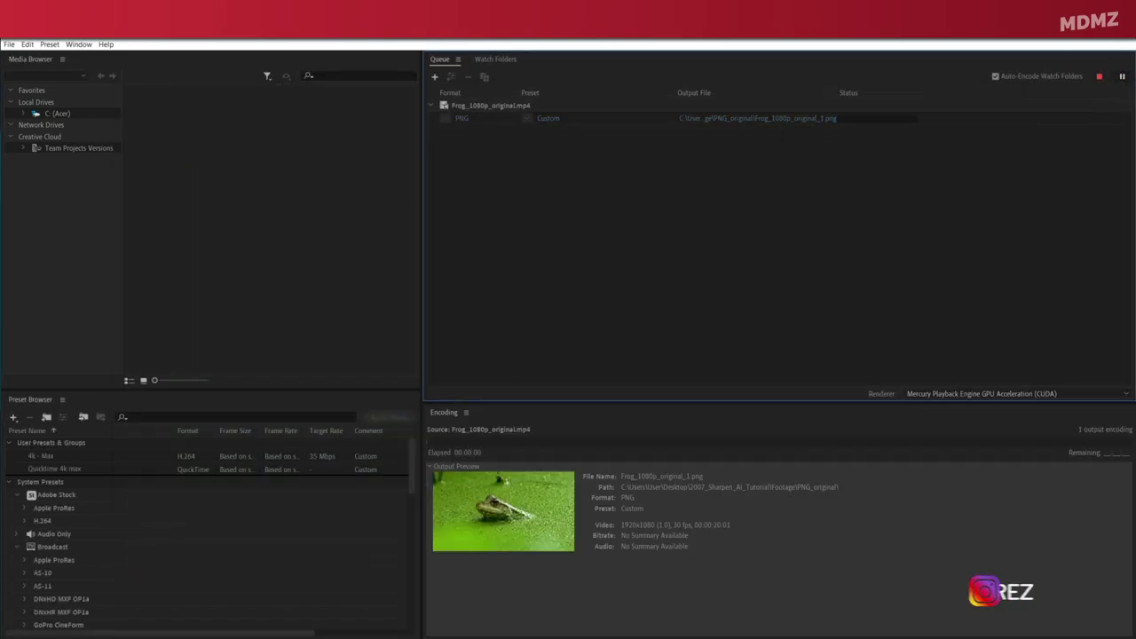
key(alt+Tab)
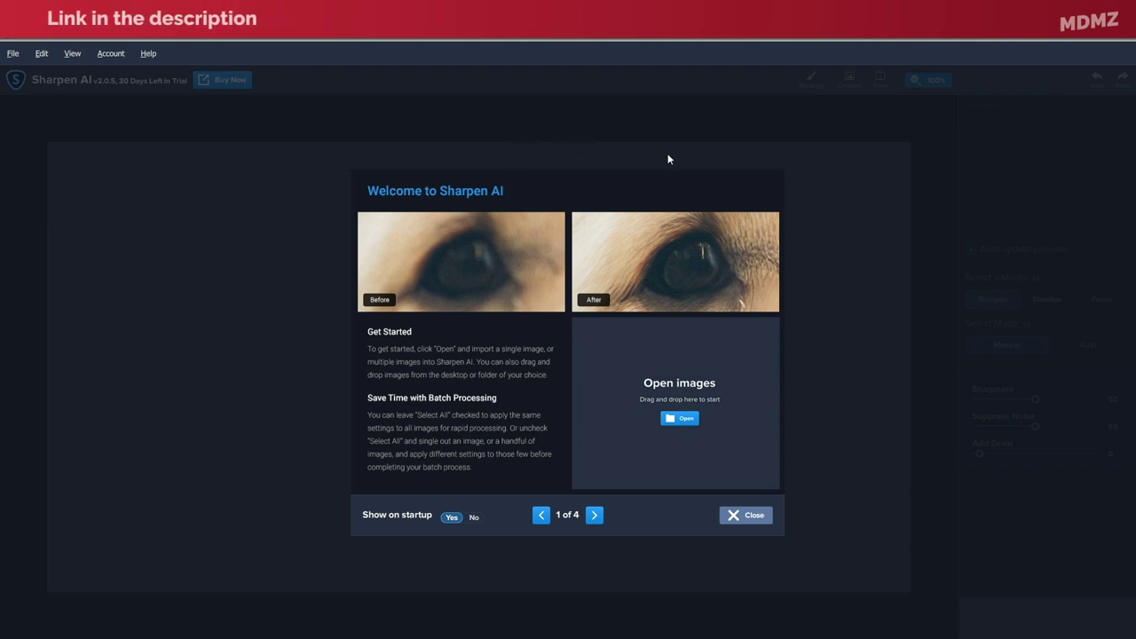
Dismiss the welcome screen and open every frog PNG frame from the PNG_original folder
click(754, 524)
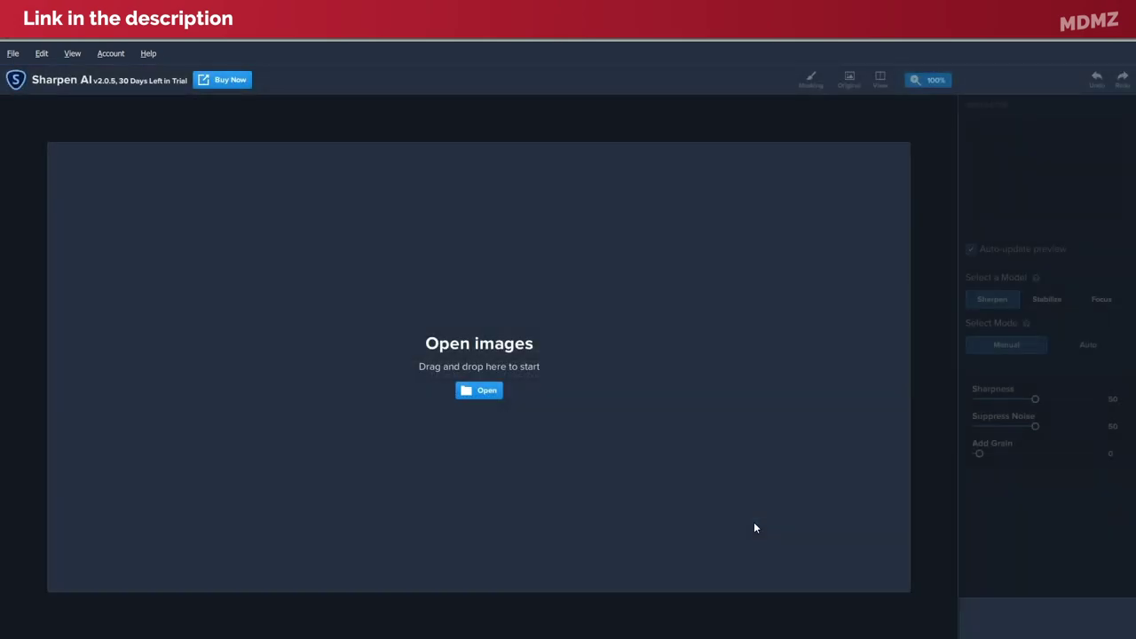
click(495, 397)
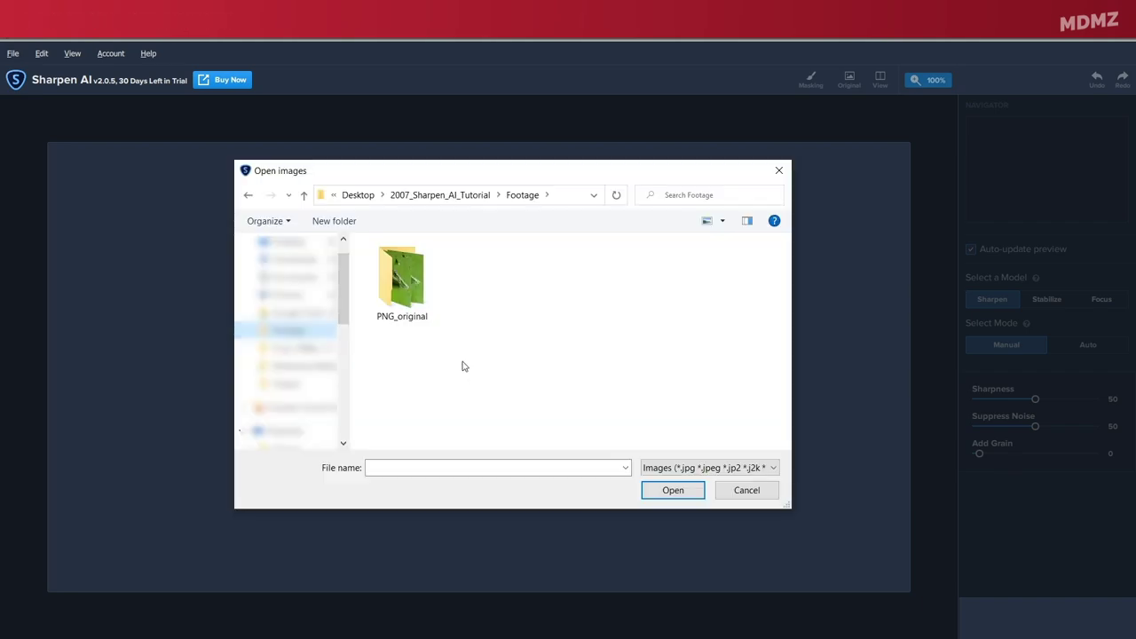
double_click(408, 298)
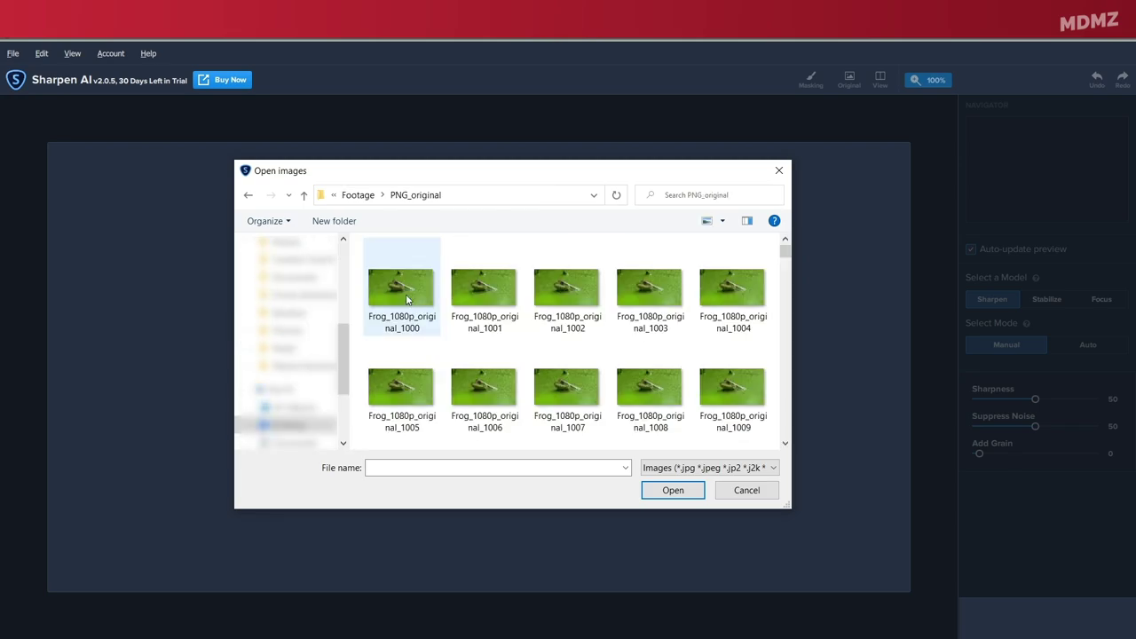
click(407, 299)
key(ctrl+a)
mouse_move(785, 253)
mouse_down()
mouse_move(784, 435)
mouse_move(785, 245)
mouse_up()
click(679, 490)
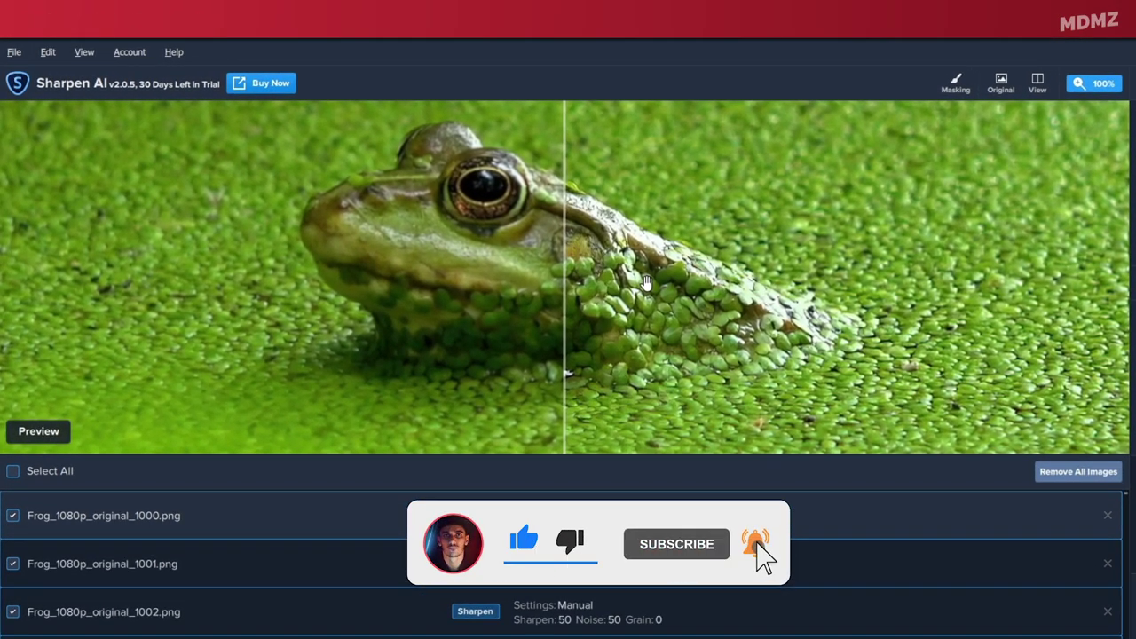
Drag the before/after split across the frog preview
drag(559, 243, 560, 331)
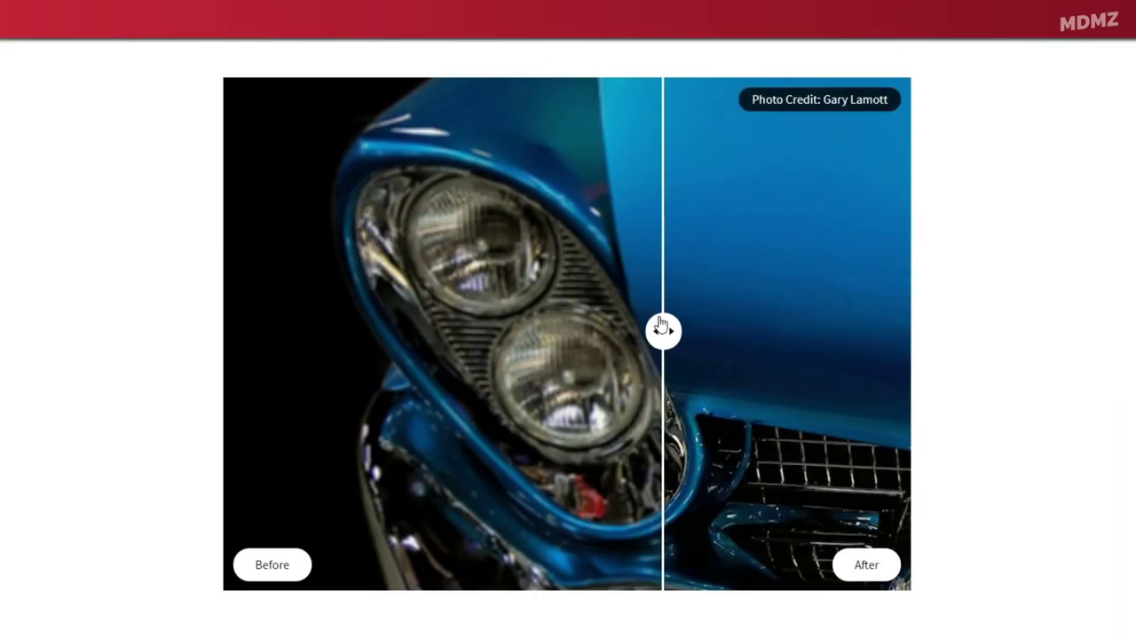
Compare before/after sharpening on the car, dragonfly and snowflake sample photos
drag(662, 326, 771, 334)
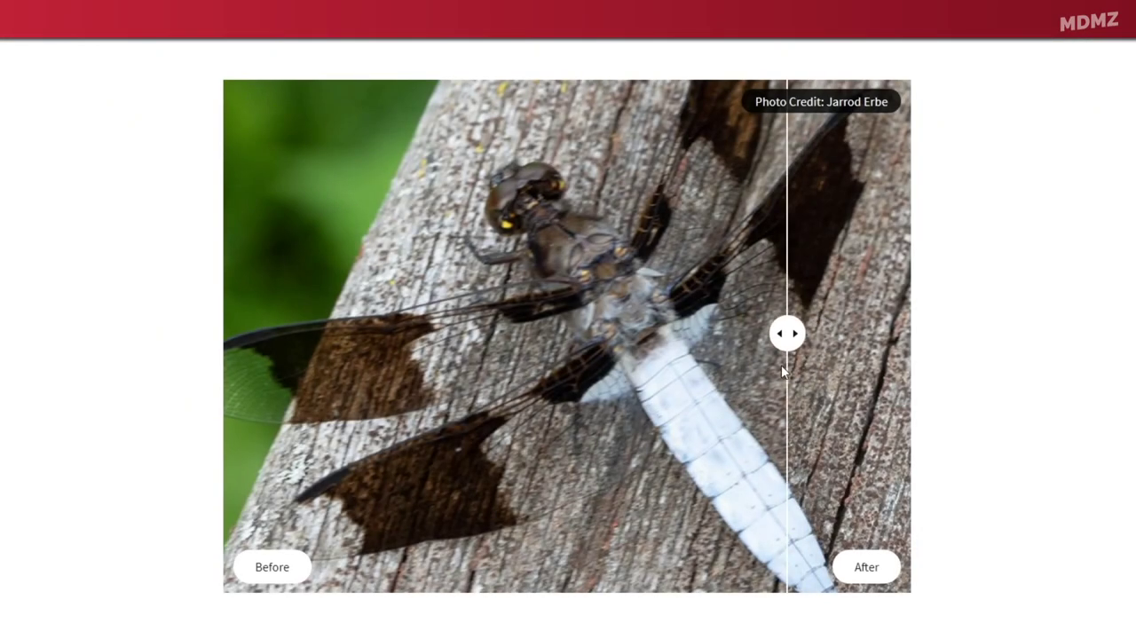
mouse_move(787, 330)
mouse_down()
mouse_move(713, 377)
mouse_move(221, 397)
mouse_move(560, 391)
mouse_up()
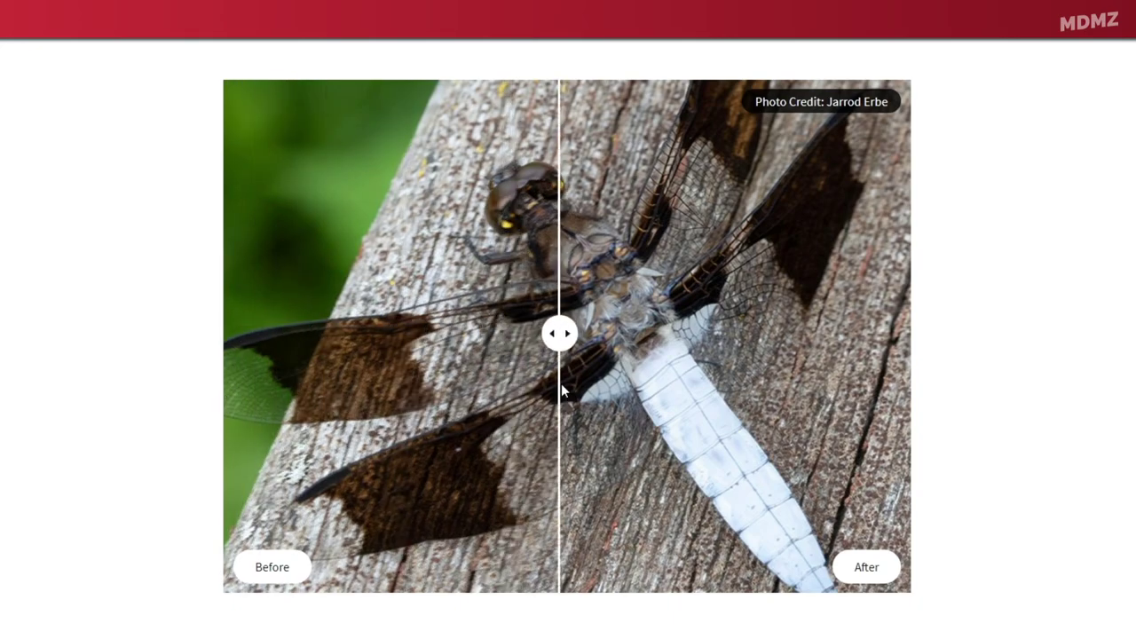
drag(560, 383, 475, 393)
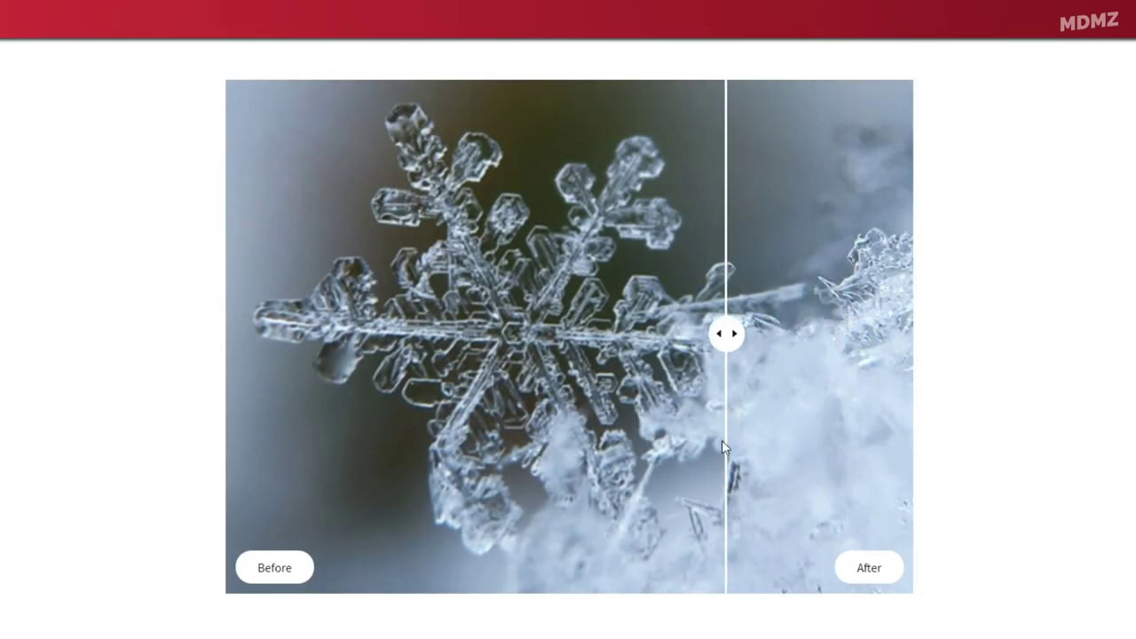
drag(722, 440, 289, 430)
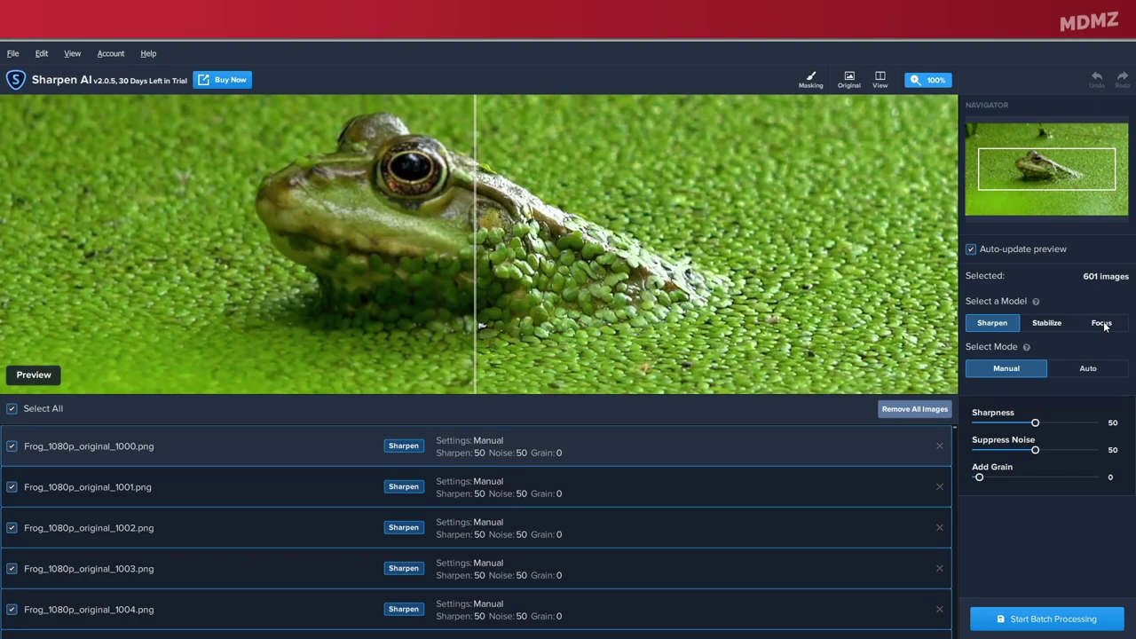
click(1100, 325)
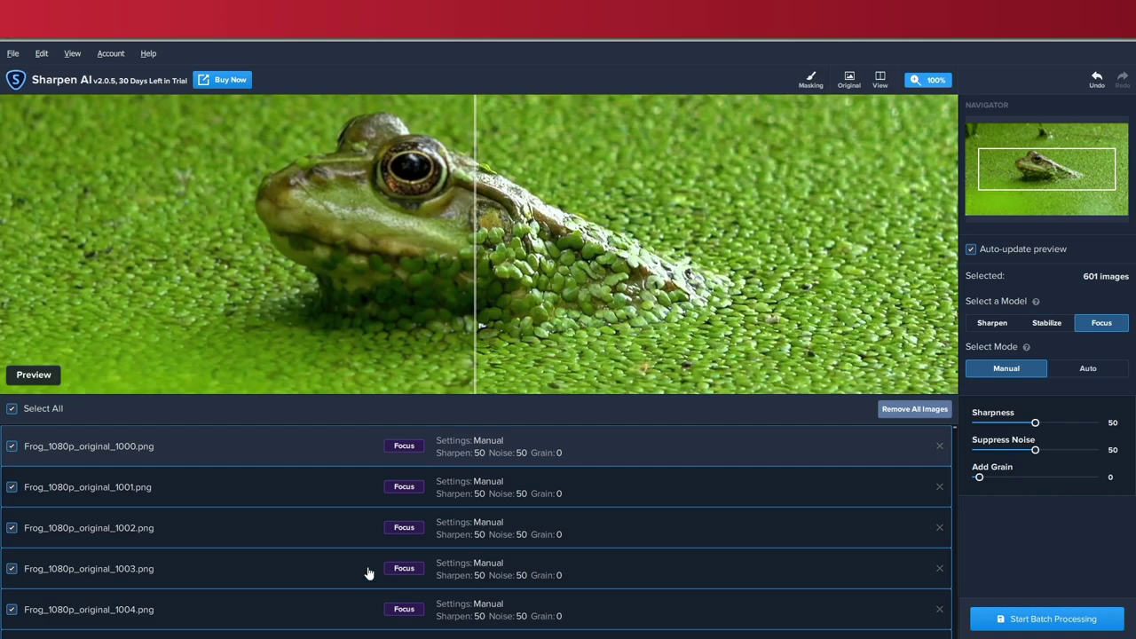
drag(474, 284, 465, 307)
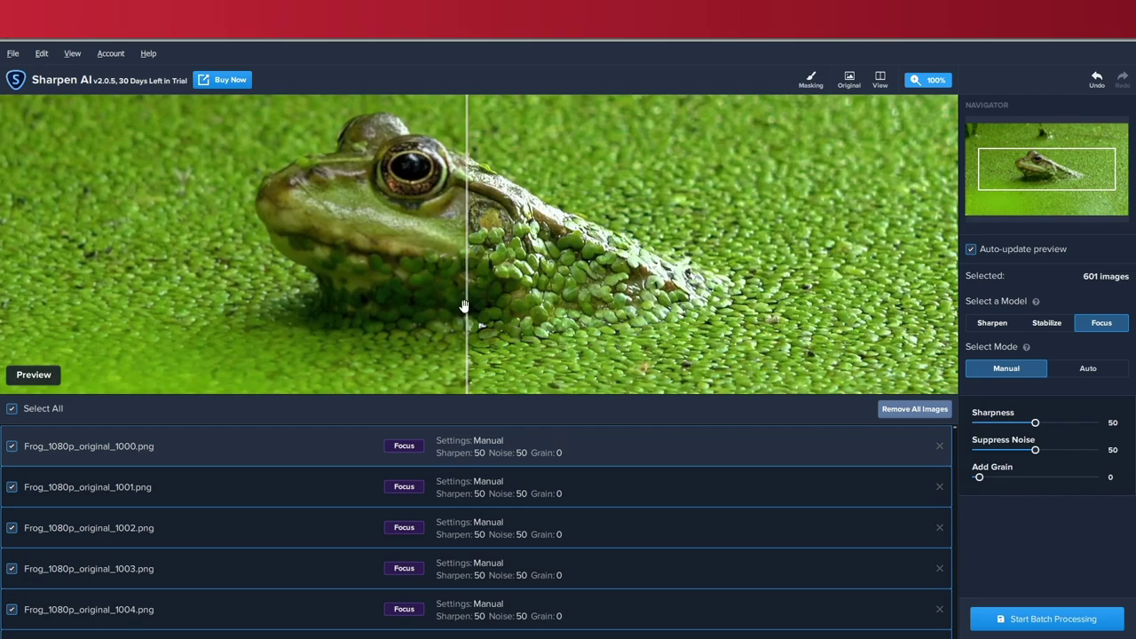
In batch processing options, use custom file names with an empty suffix
click(1081, 624)
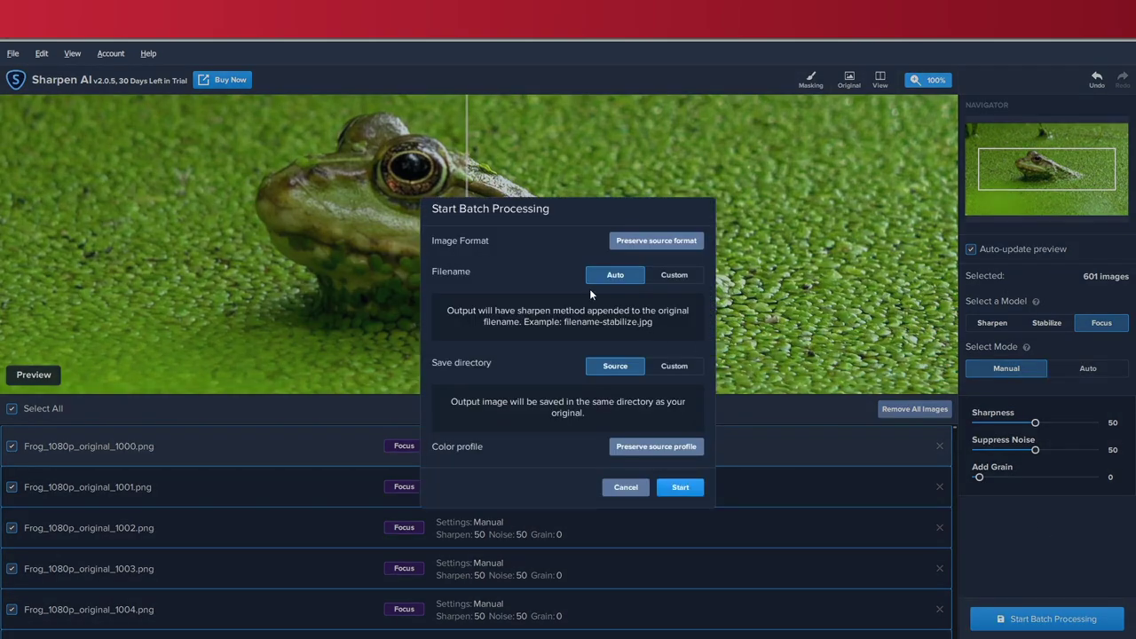
click(664, 274)
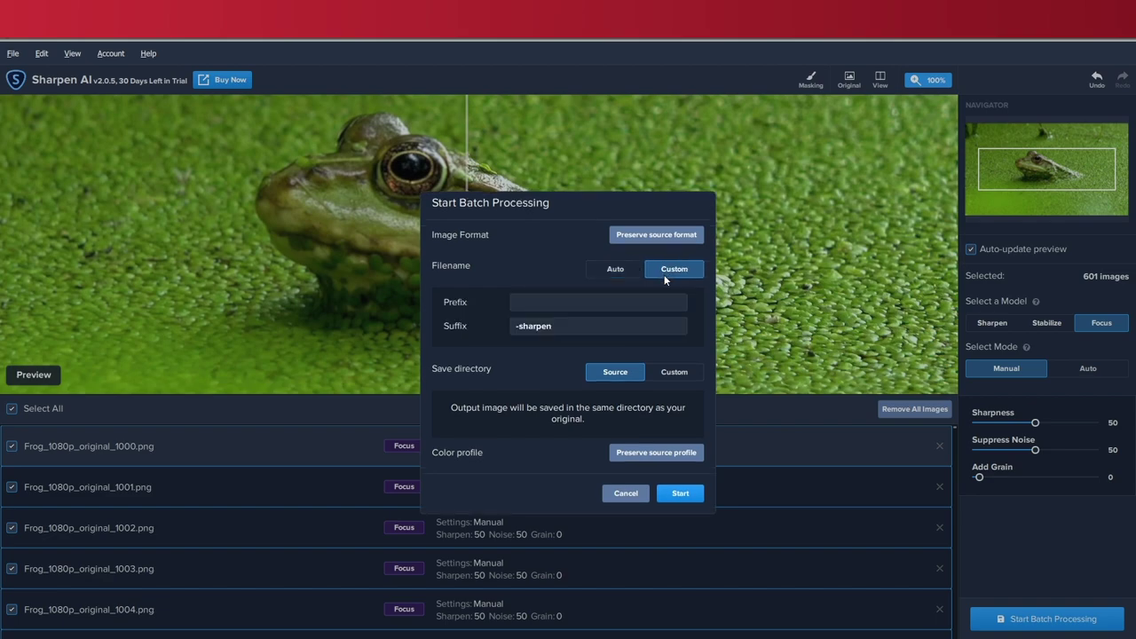
triple_click(568, 327)
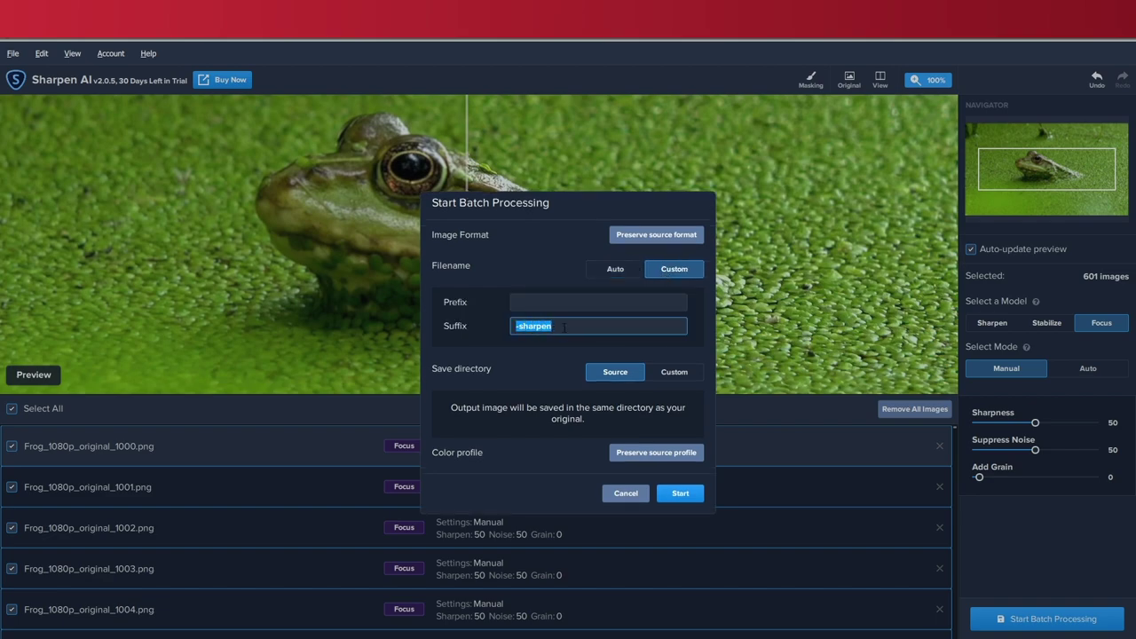
key(BackSpace)
Save into a new custom folder PNG_Sharpened and start processing all 601 frames
click(674, 372)
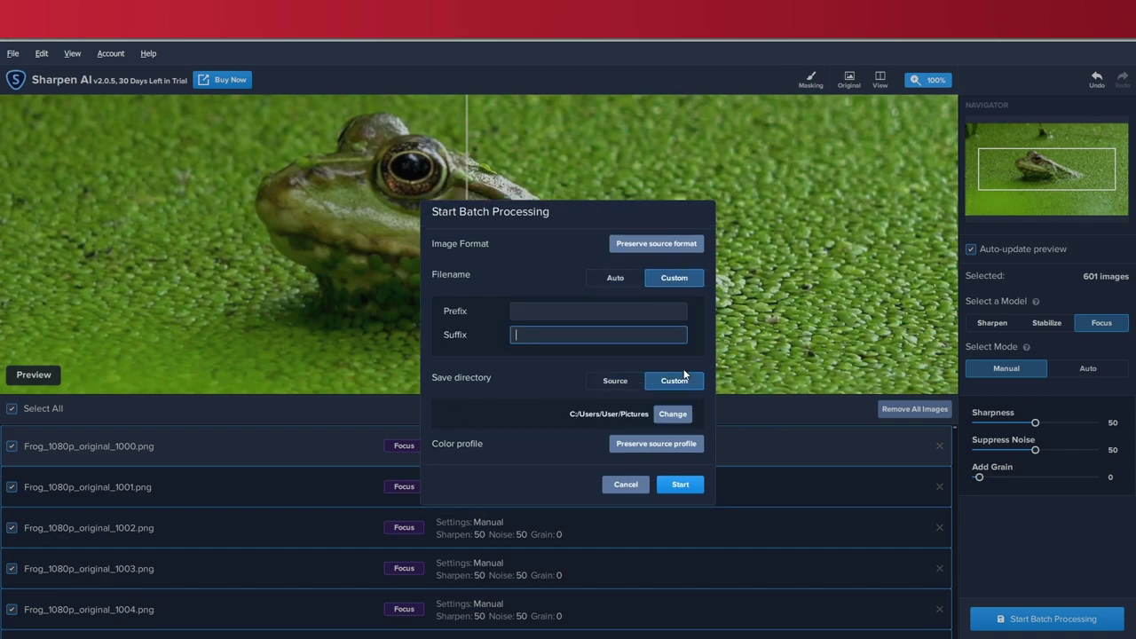
click(674, 414)
click(337, 221)
text(PNG_Sharpened)
key(Return)
double_click(488, 279)
click(667, 490)
click(697, 480)
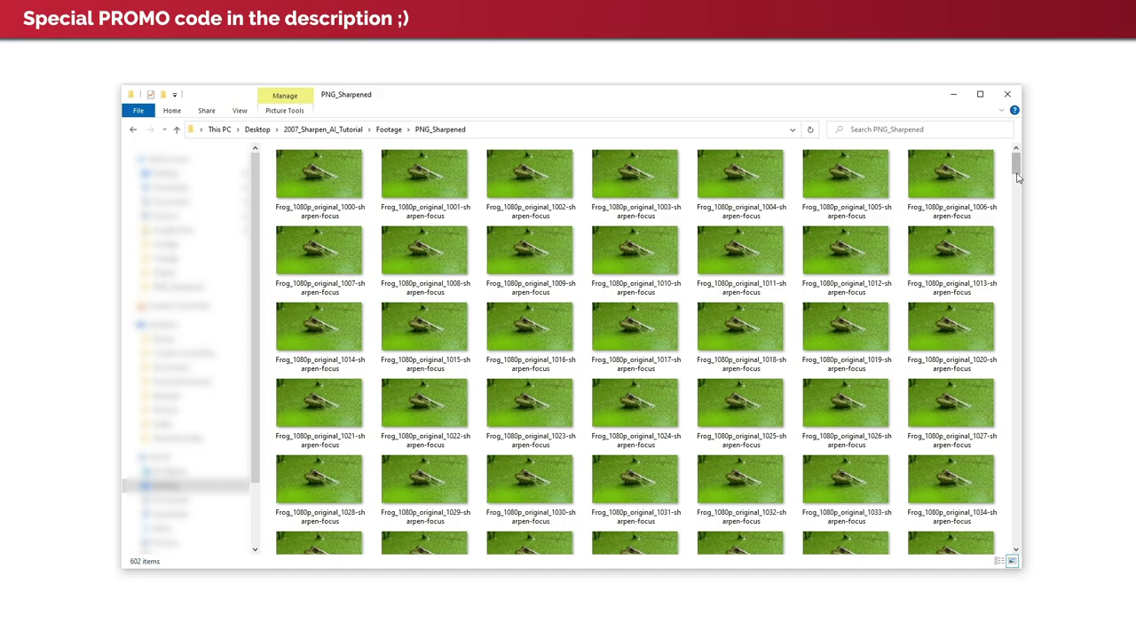
Scroll through the sharpened frames accumulating in the PNG_Sharpened folder
scroll(1020, 194, down, 1)
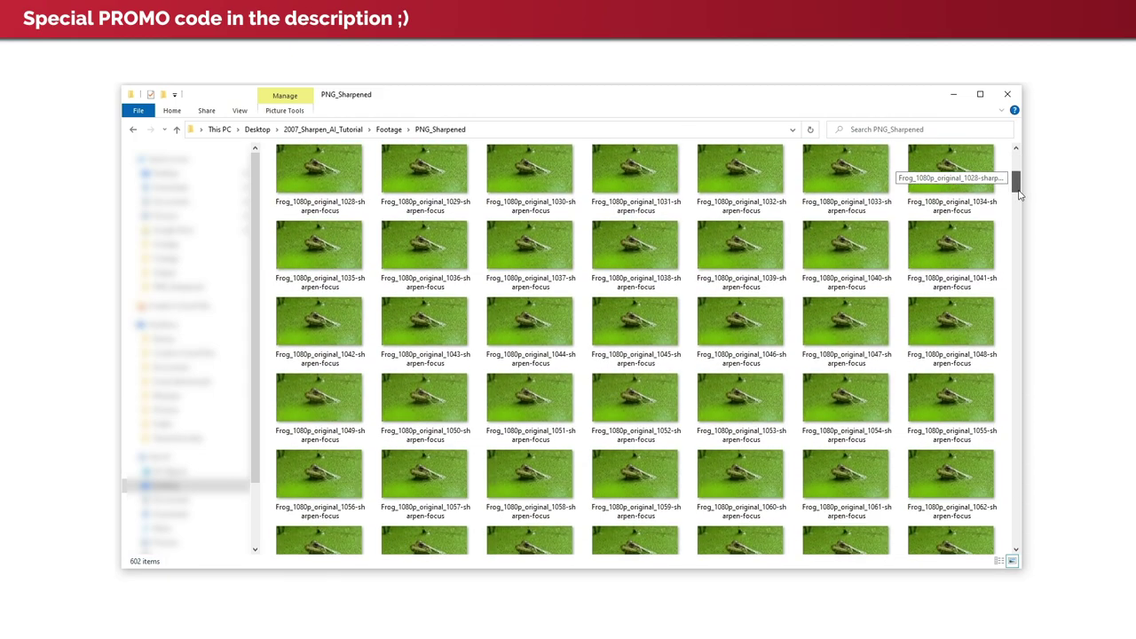
drag(1020, 193, 1017, 246)
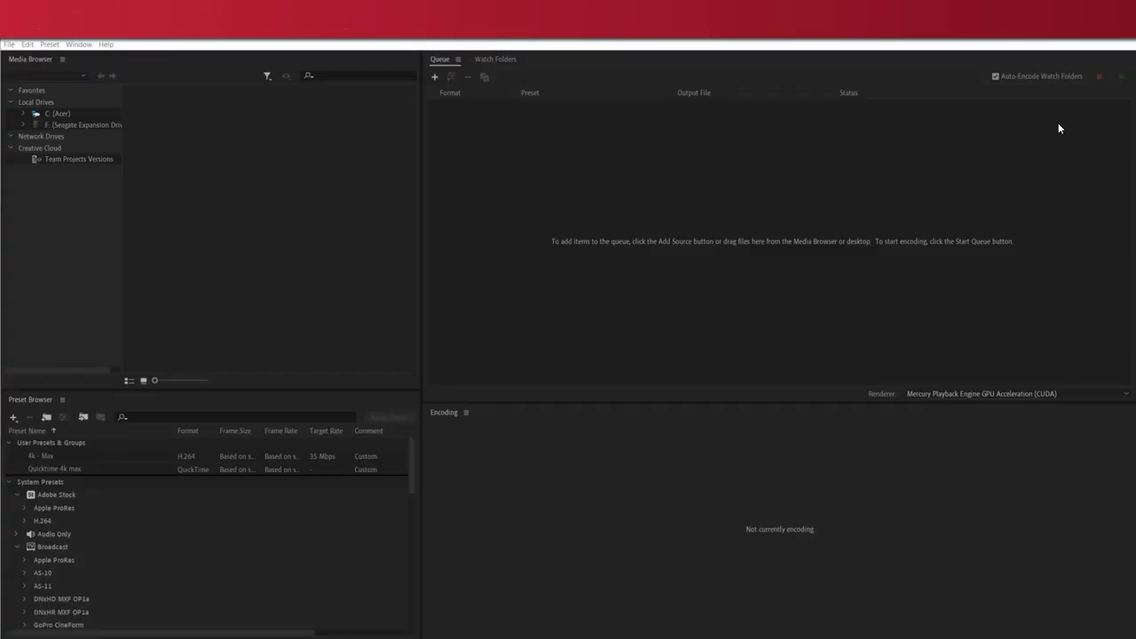
Import the first sharpened frame as a PNG file sequence into the Media Encoder queue
click(1069, 115)
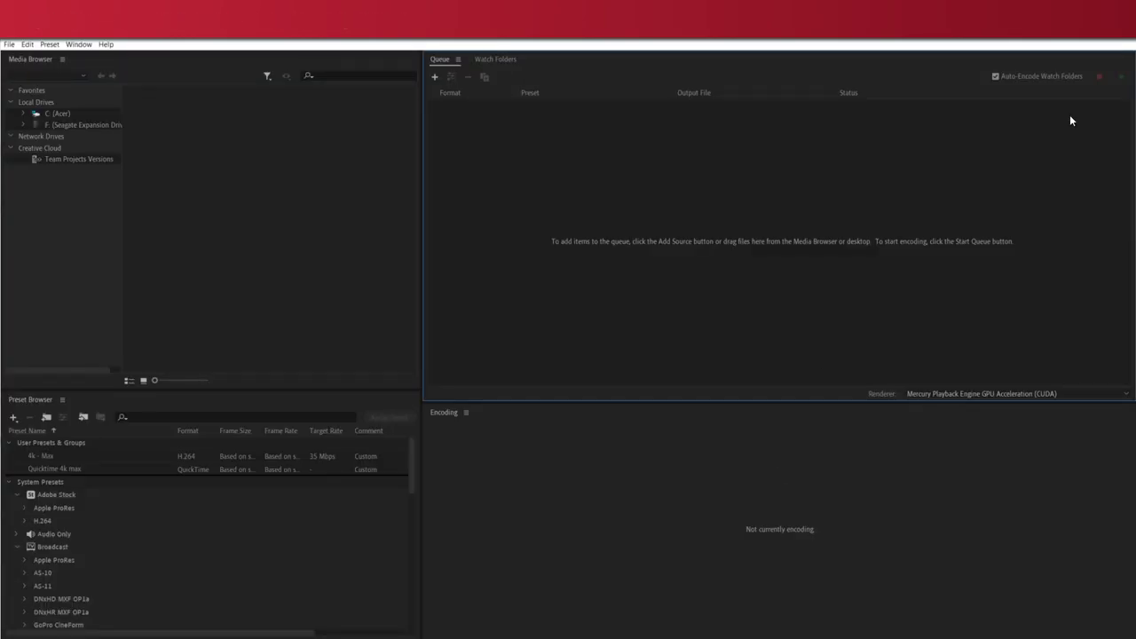
click(435, 76)
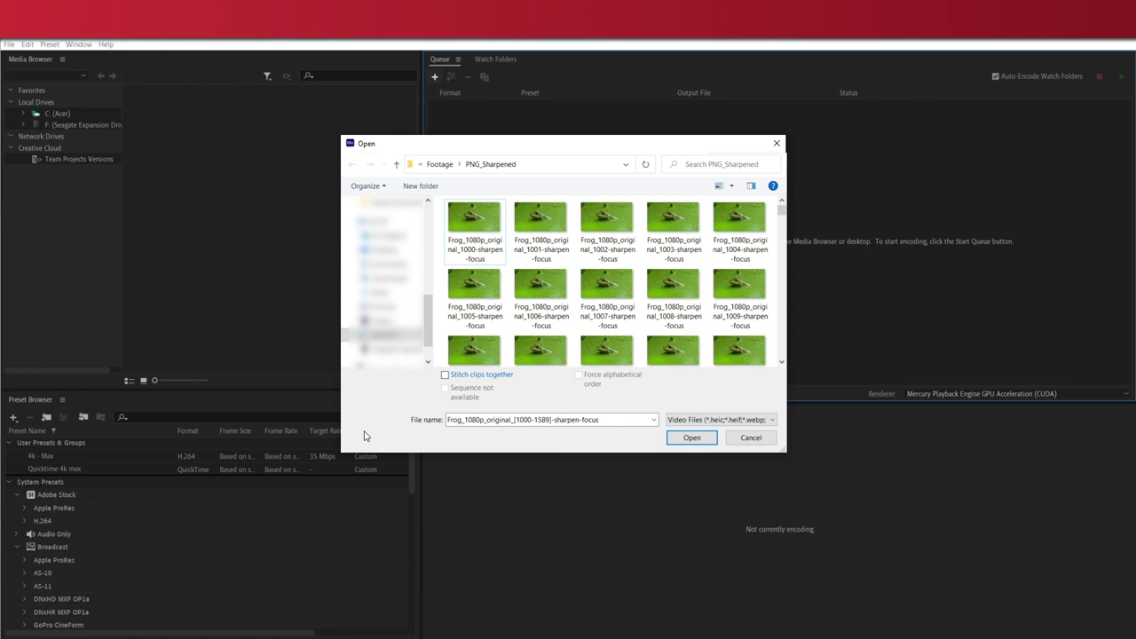
click(462, 211)
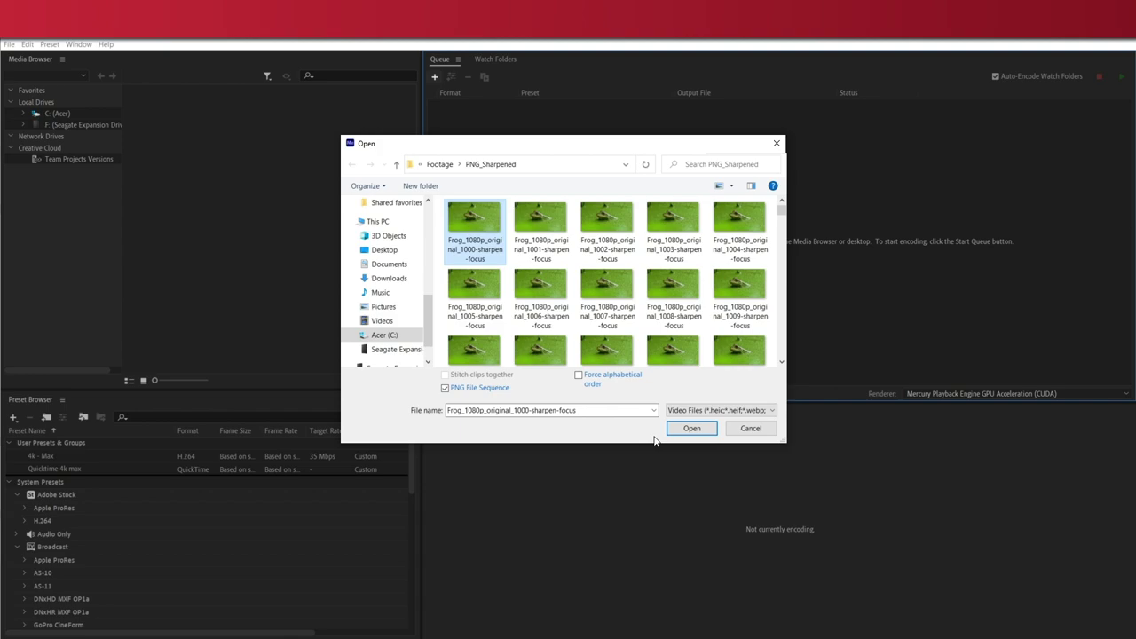
click(752, 516)
click(453, 121)
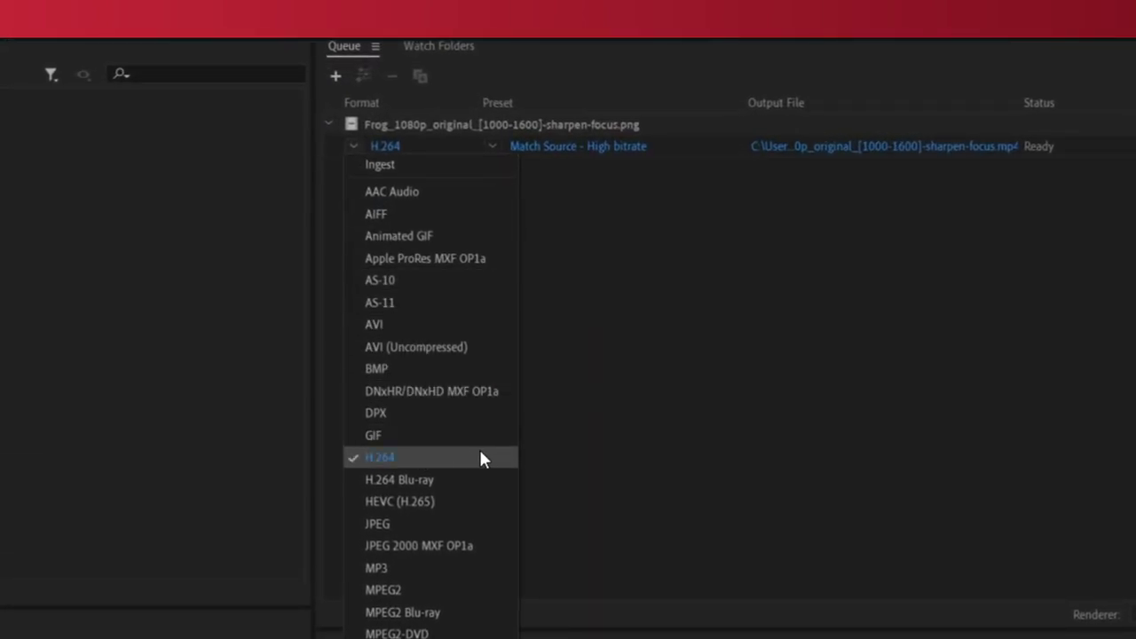
Keep H.264 and enable Use Maximum Render Quality and Render at Maximum Depth
click(516, 456)
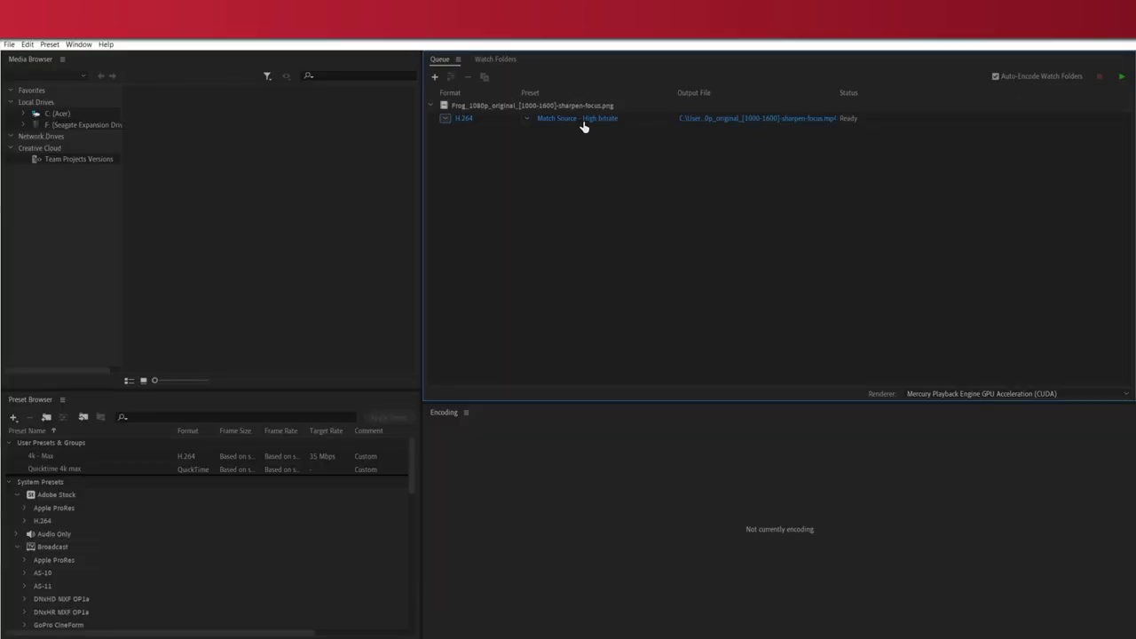
click(579, 118)
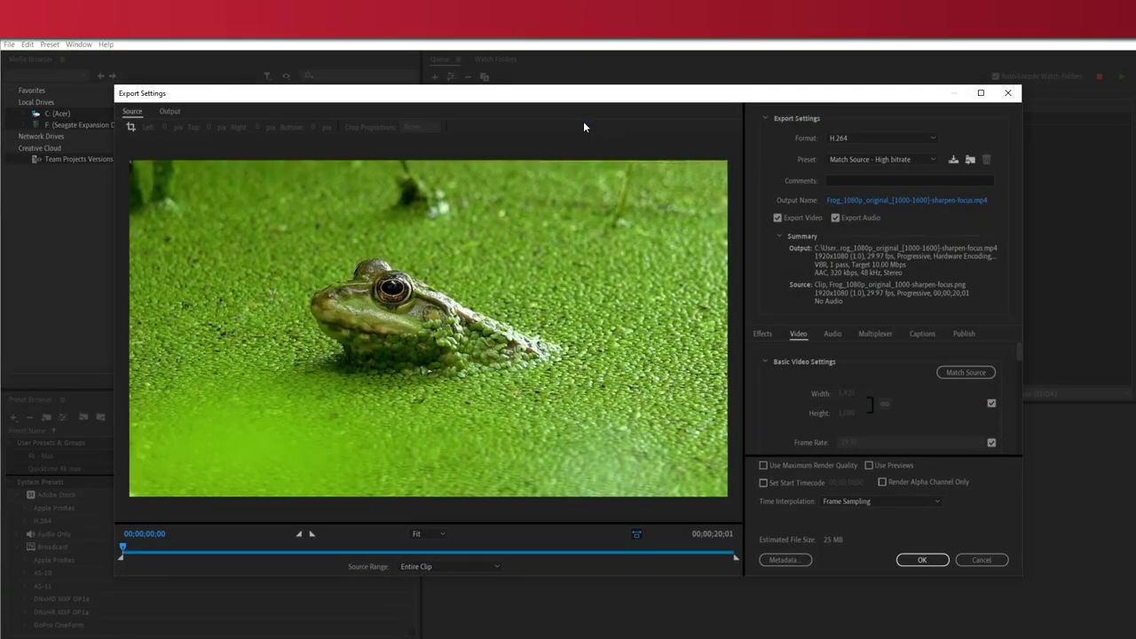
click(826, 465)
mouse_move(1013, 349)
mouse_down()
mouse_move(1018, 453)
mouse_move(1028, 335)
mouse_up()
click(839, 388)
click(901, 559)
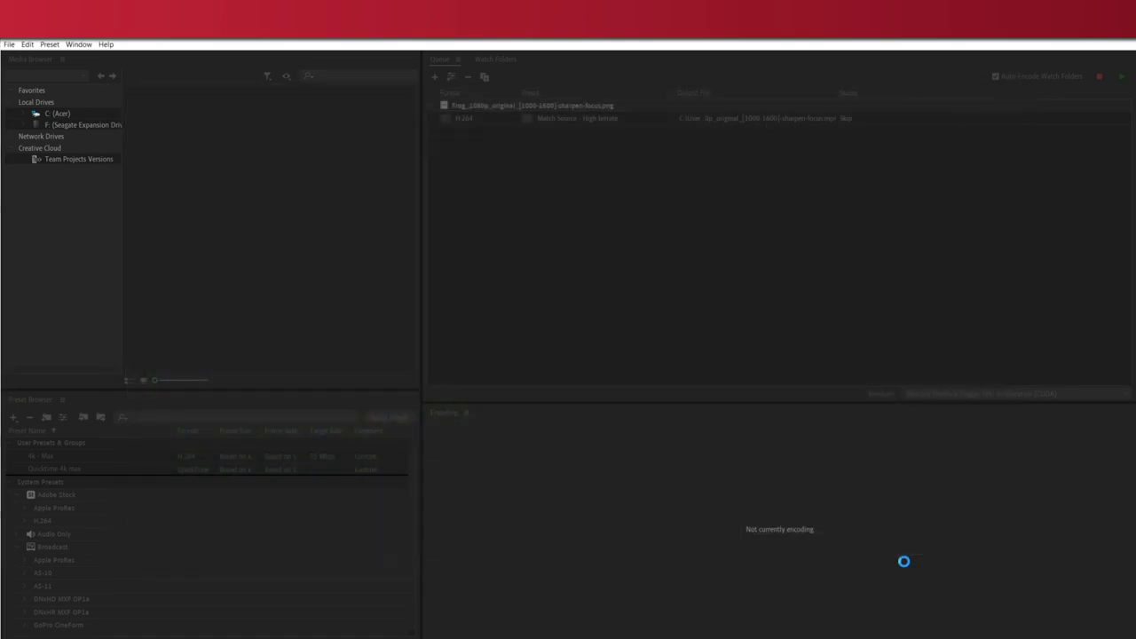
Save the MP4 into the Output folder and start encoding the queue
click(781, 119)
click(470, 273)
double_click(473, 280)
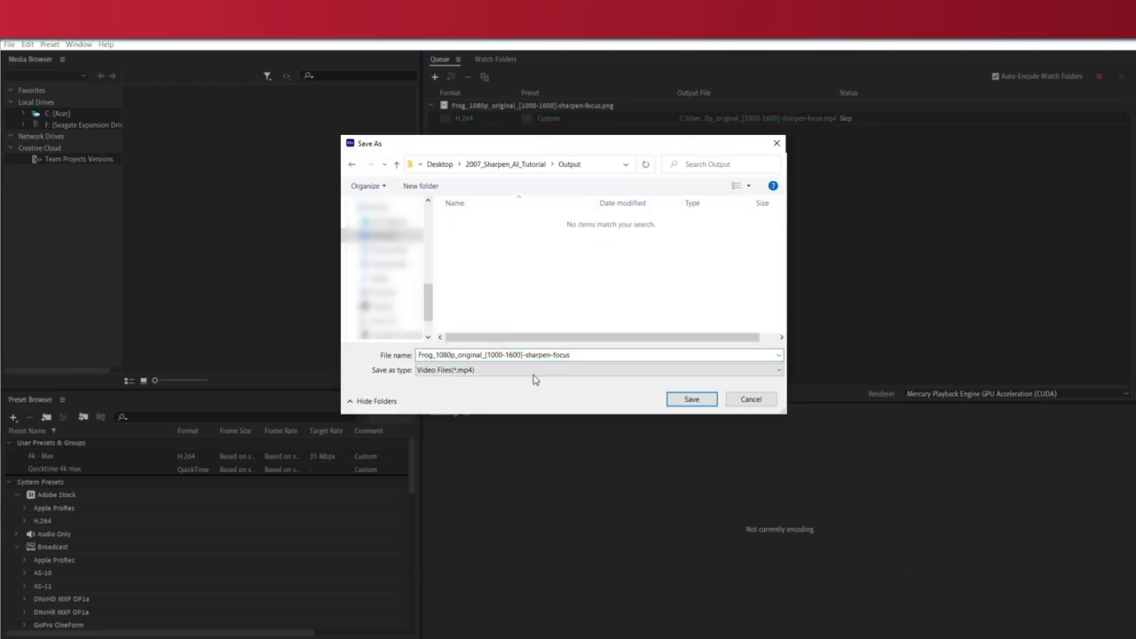
click(691, 399)
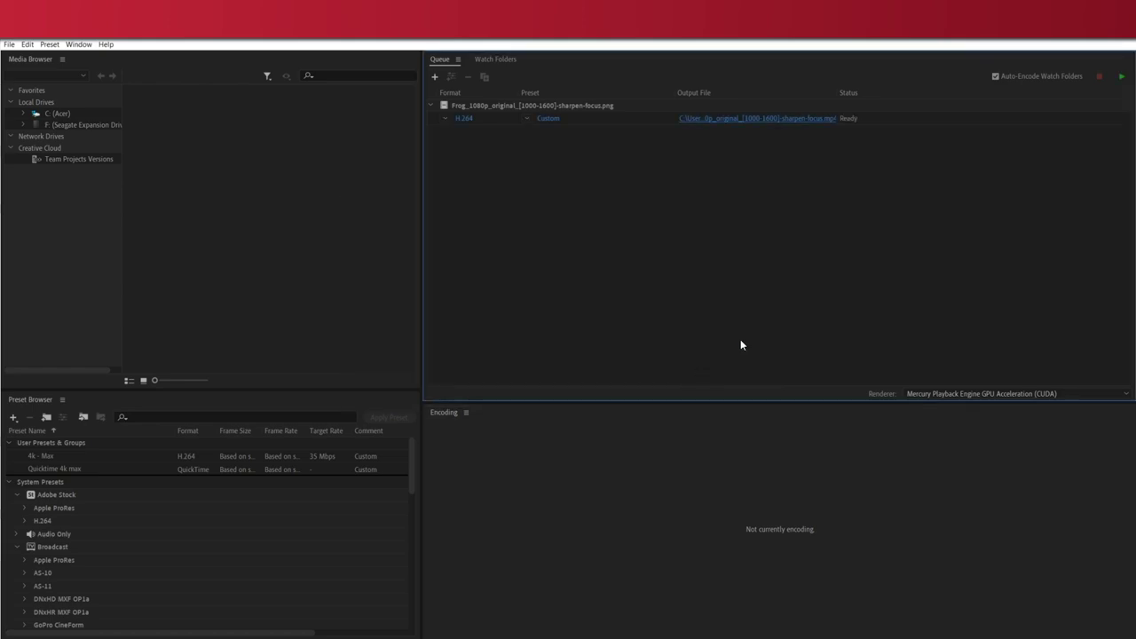
click(1121, 78)
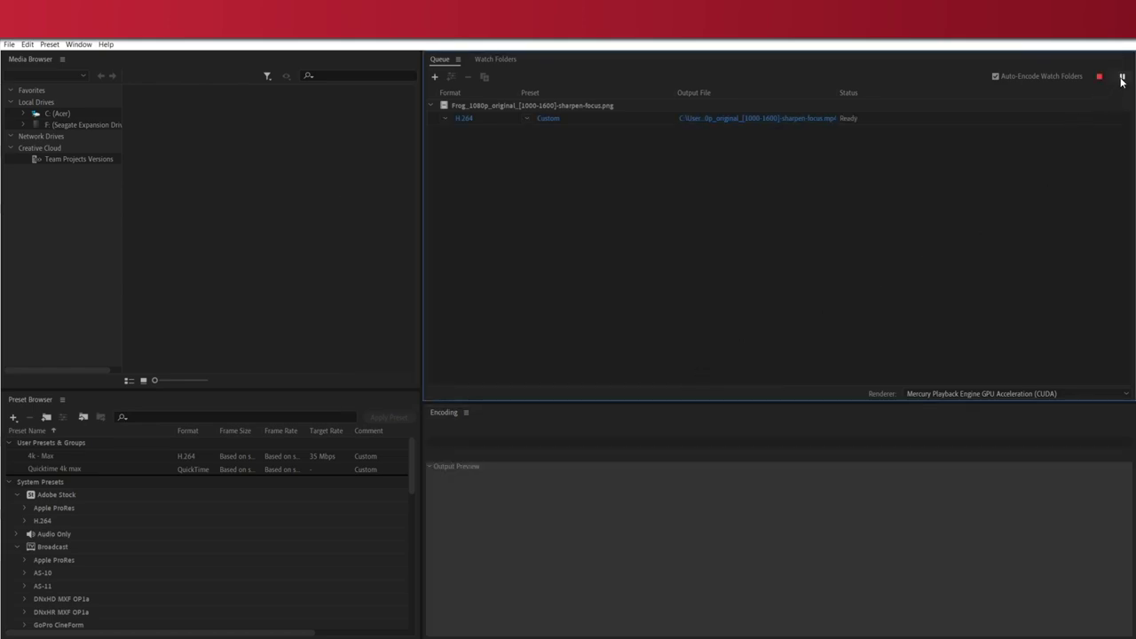